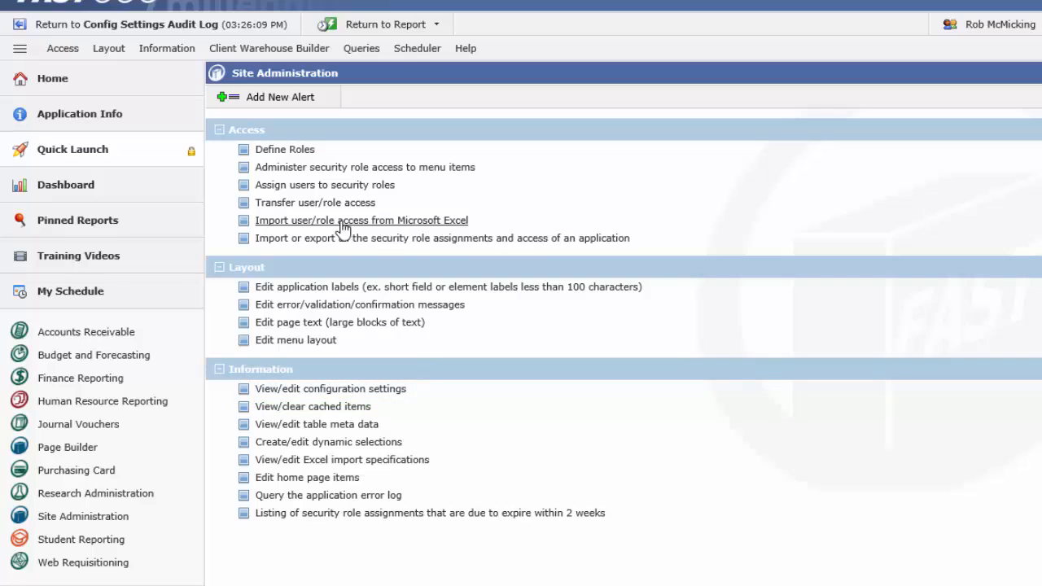
Display the configuration settings report for the Human Resource Reporting application.
click(169, 52)
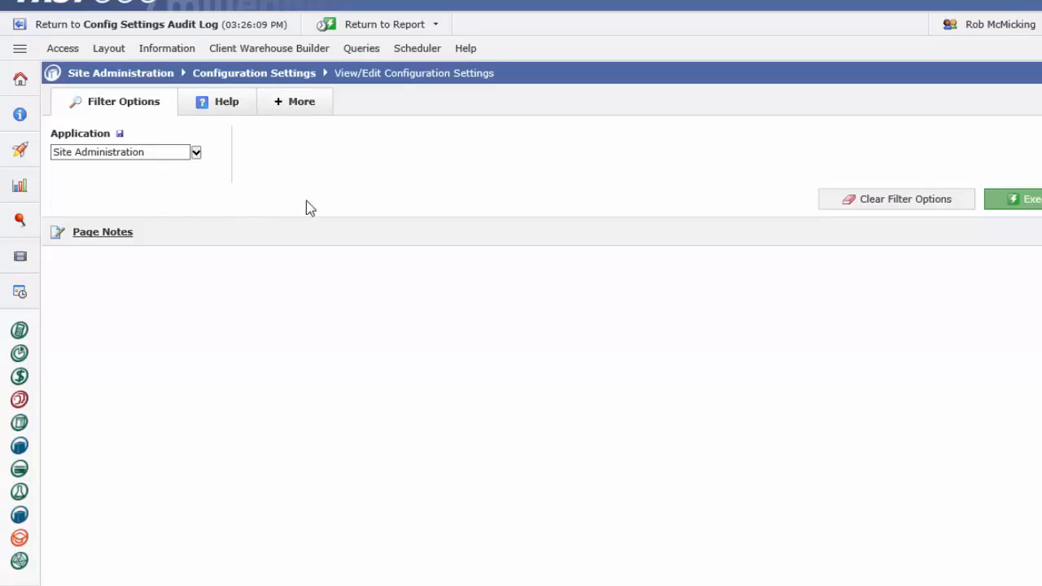
click(196, 154)
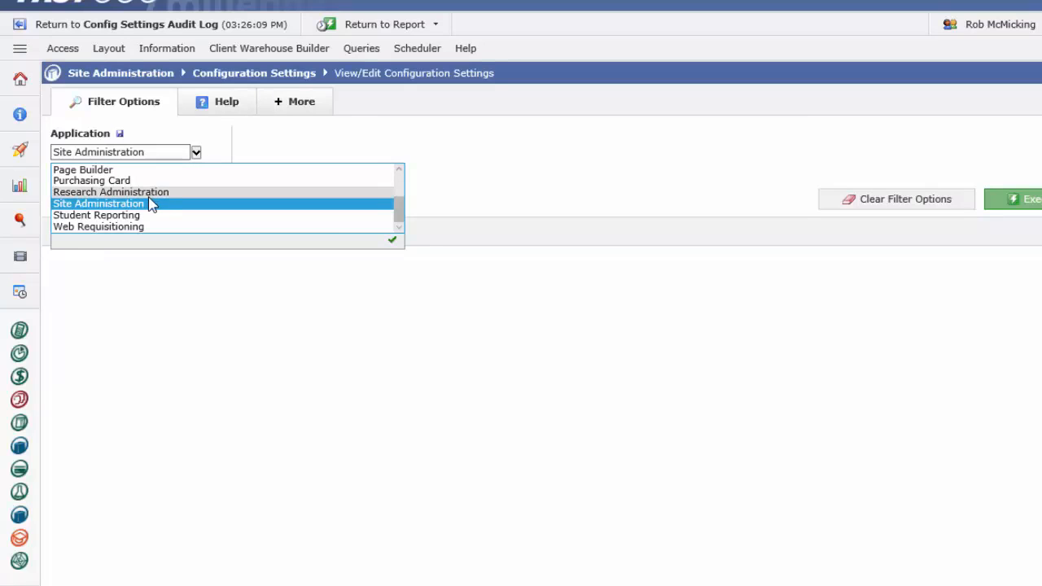
scroll(148, 198, up, 1)
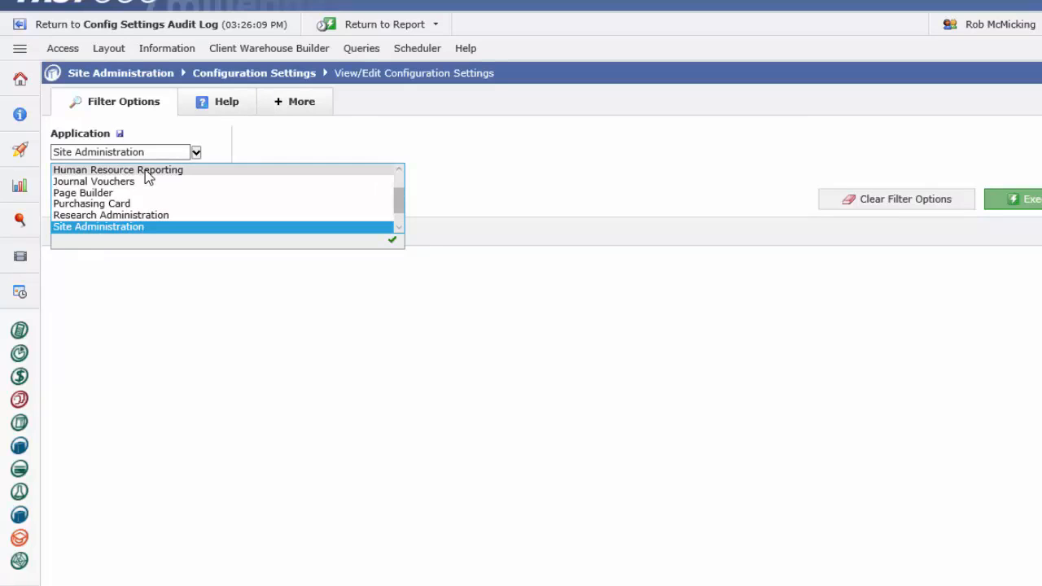
click(145, 170)
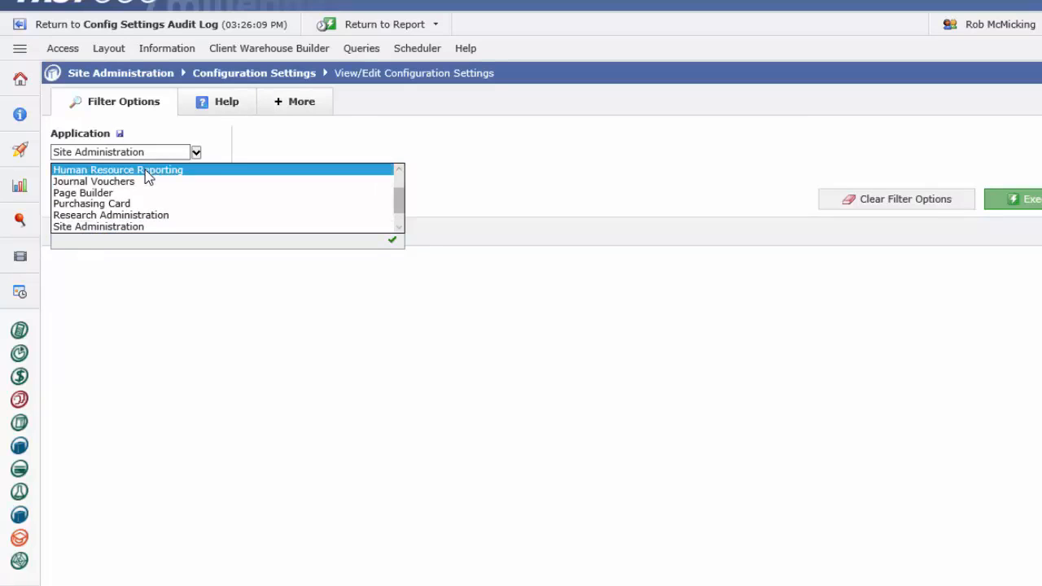
click(392, 240)
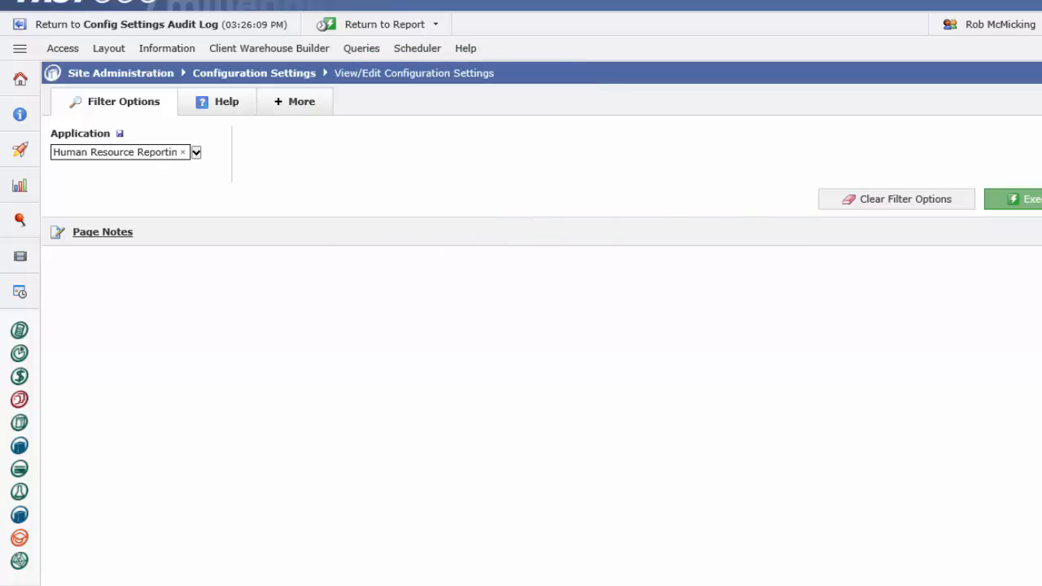
click(1032, 199)
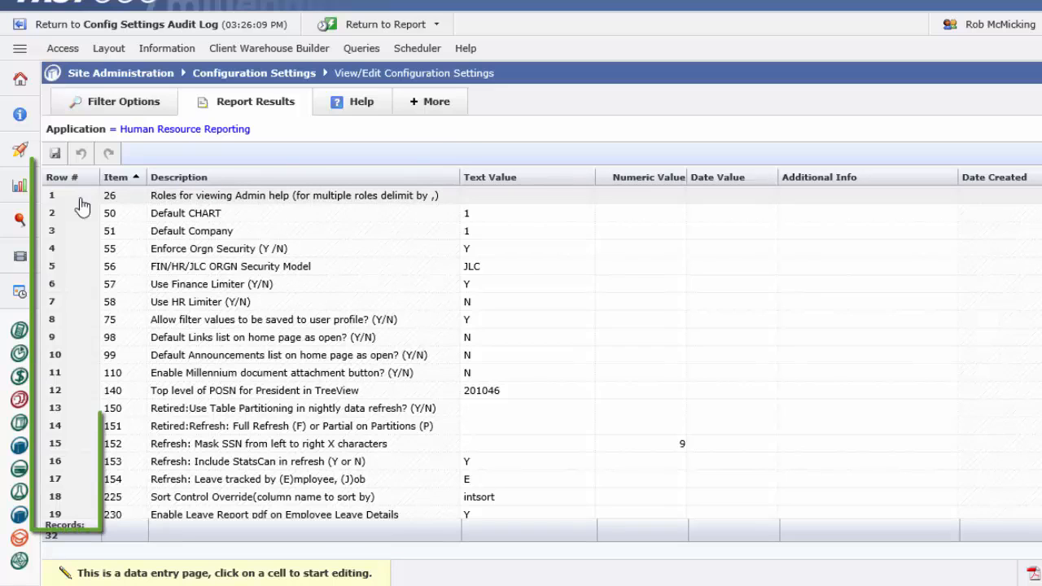
Open the text value of the FIN/HR/JLC ORGN Security Model setting for editing.
click(63, 234)
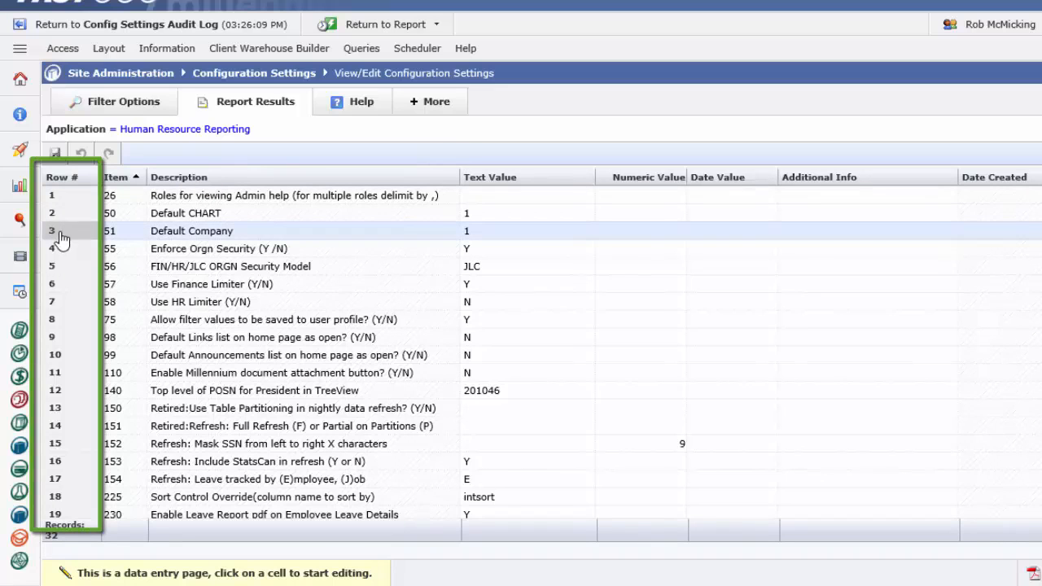
click(61, 269)
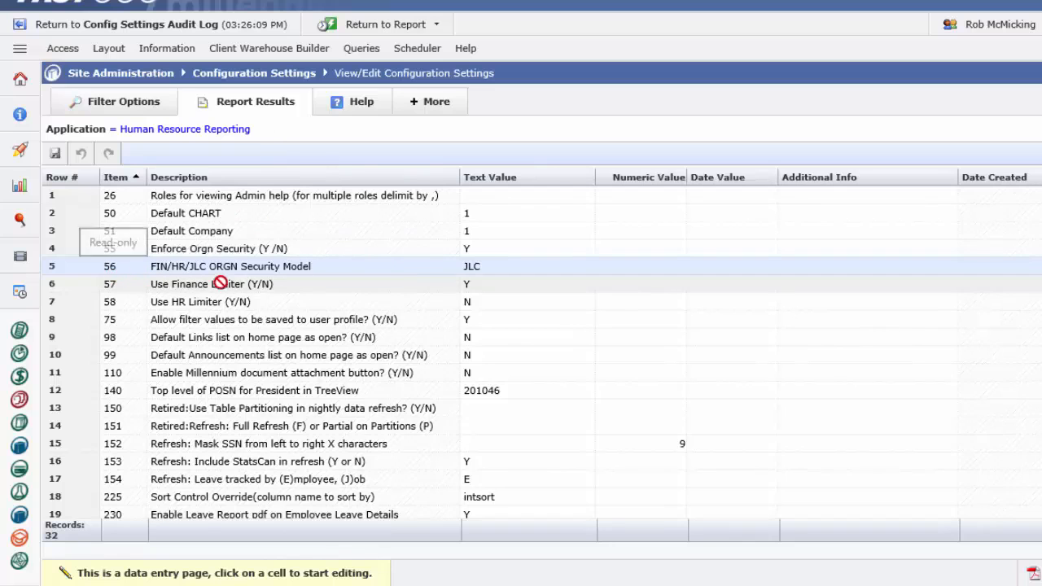
click(498, 266)
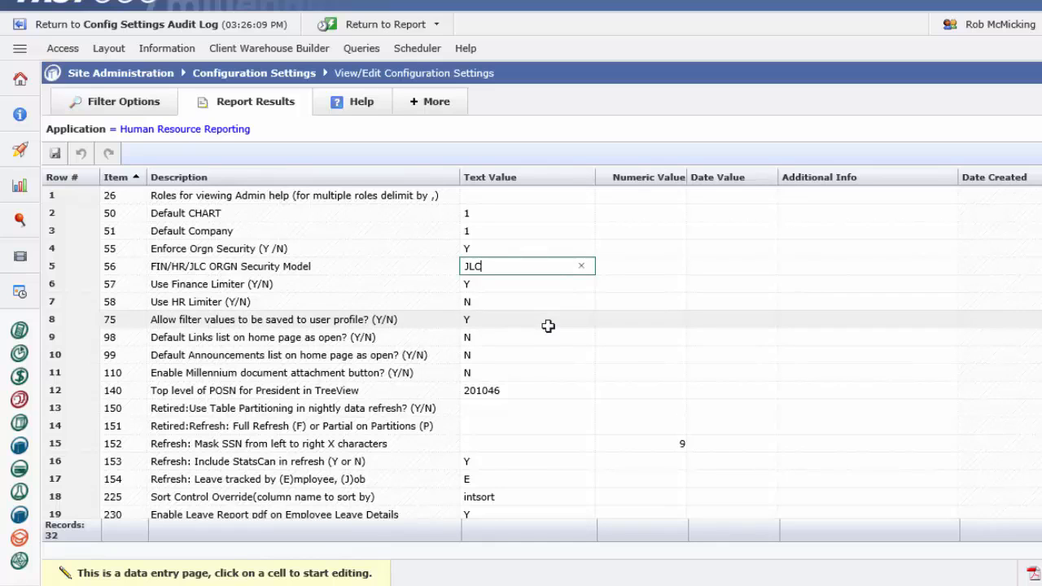
Set the text value of the Debugging setting (item 1337) to Y and save the edit.
scroll(548, 324, down, 6)
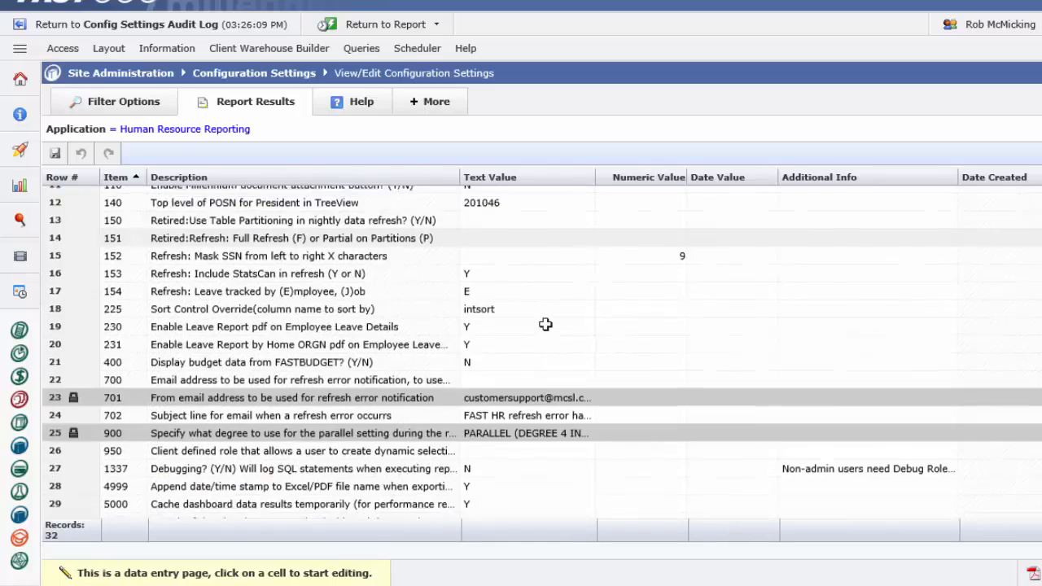
scroll(545, 324, down, 1)
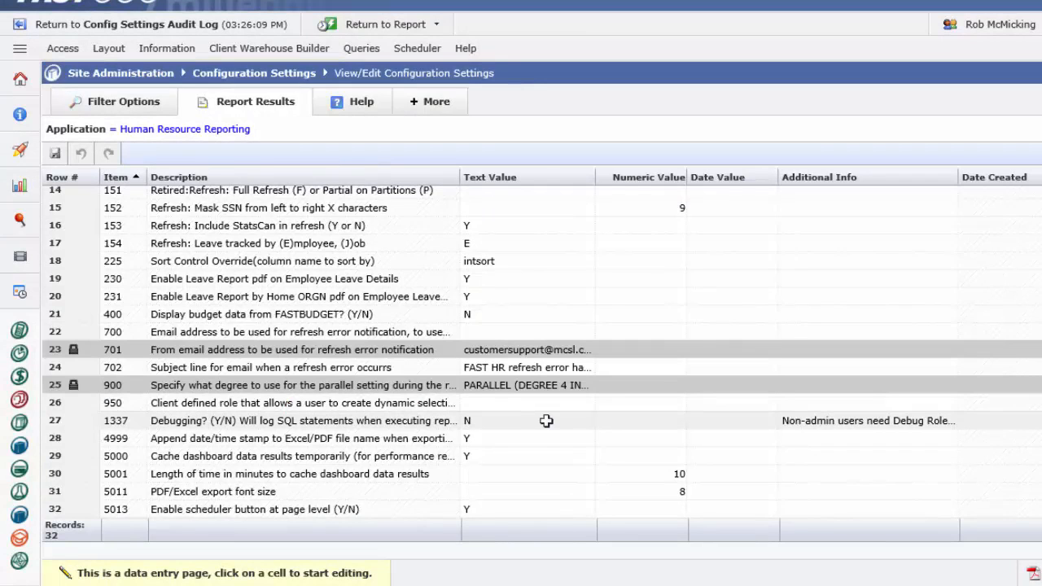
click(501, 423)
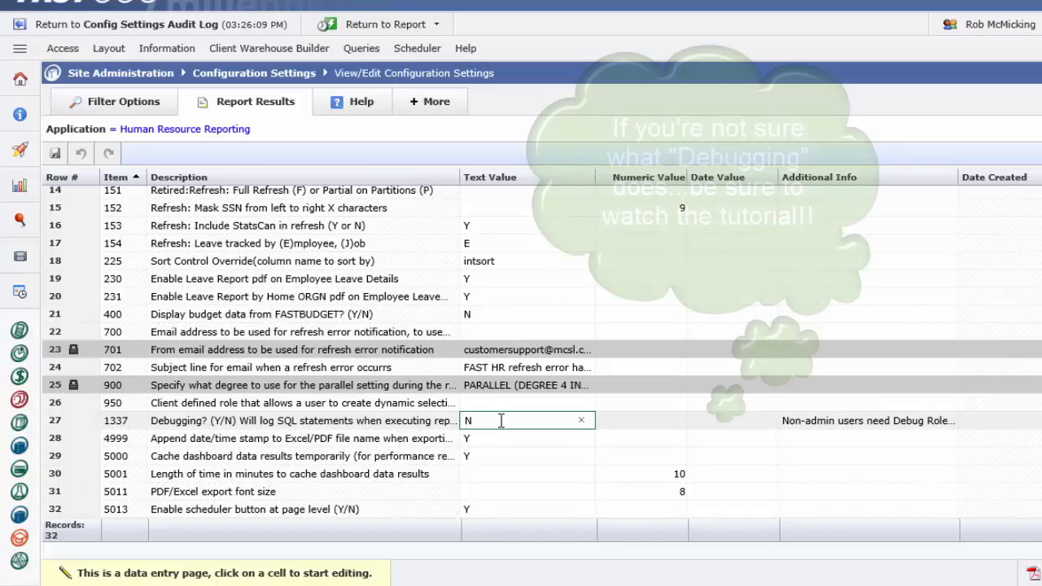
key(BackSpace)
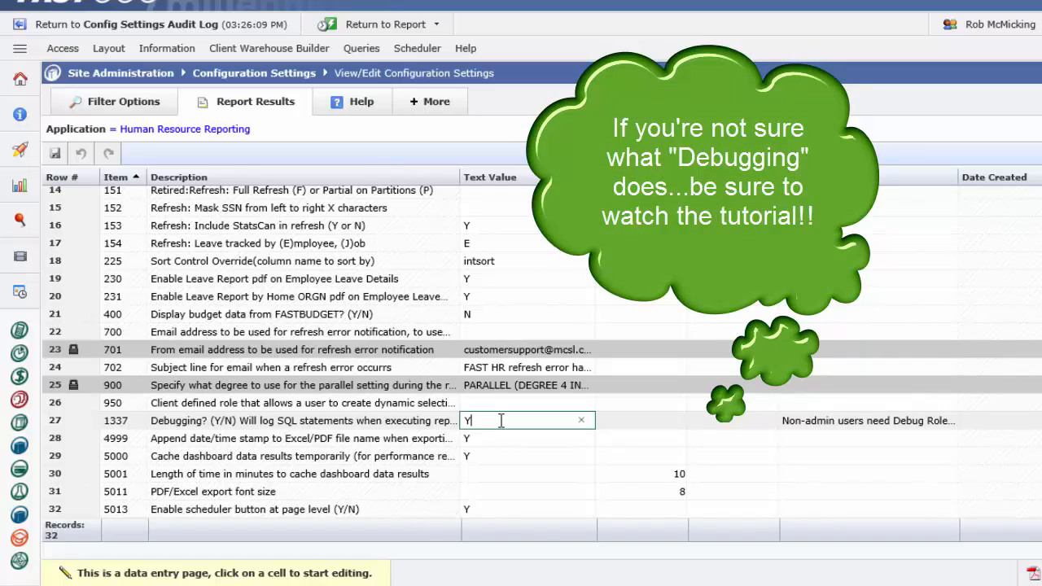
key(Tab)
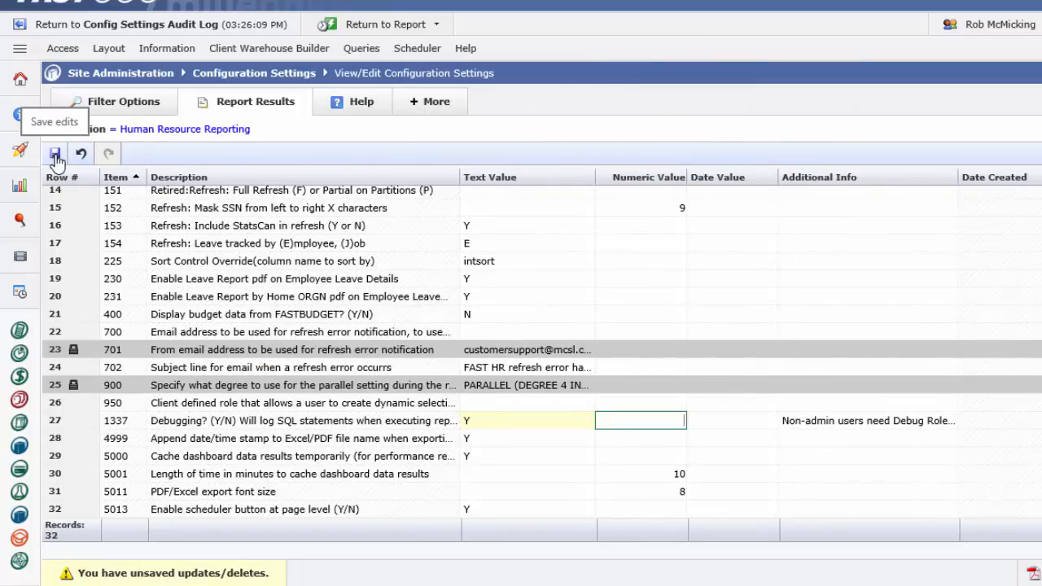
click(56, 154)
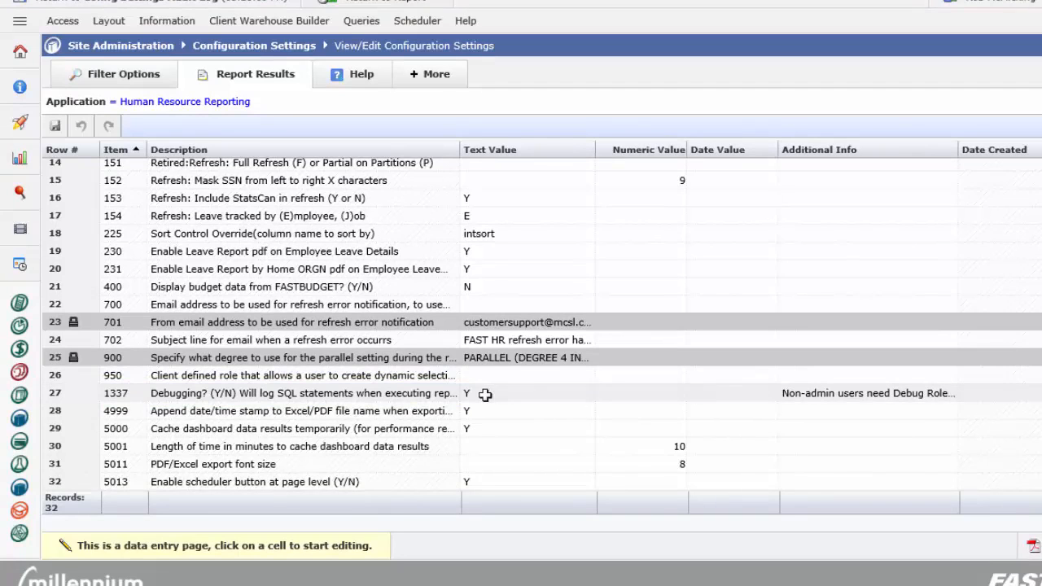
Change the Debugging setting's text value to N and save the edit.
click(485, 393)
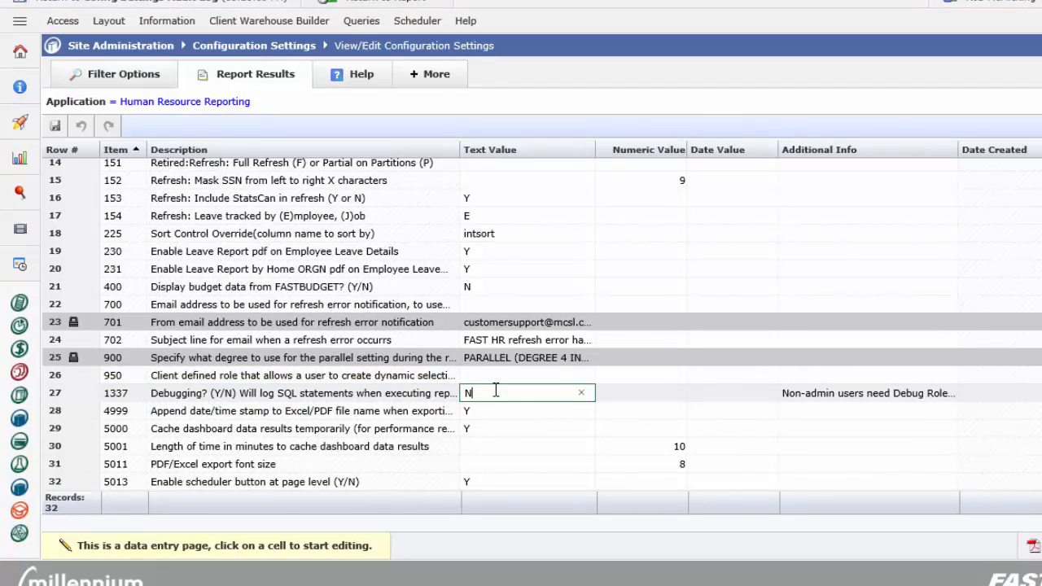
key(Tab)
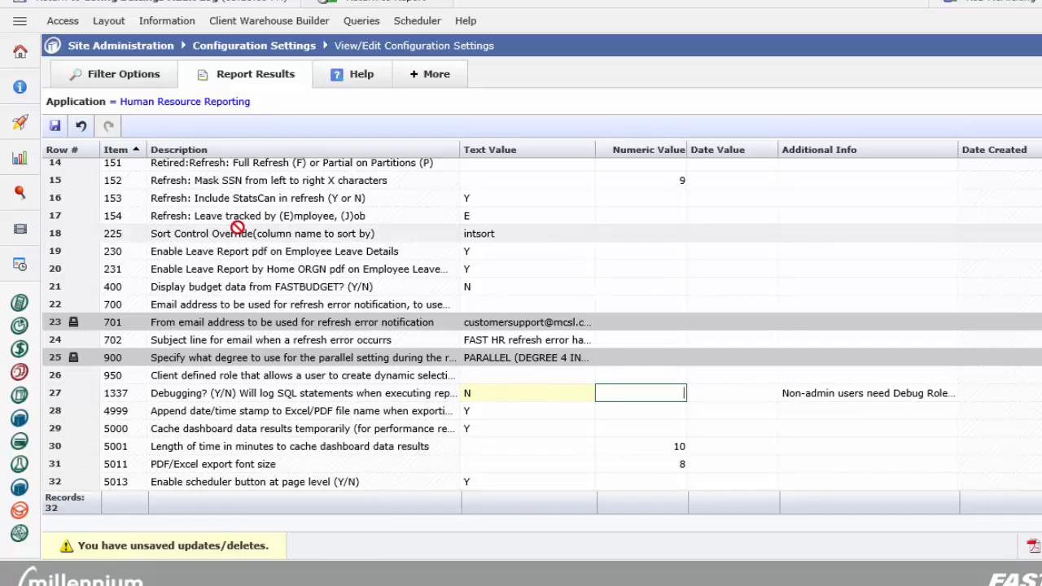
click(55, 126)
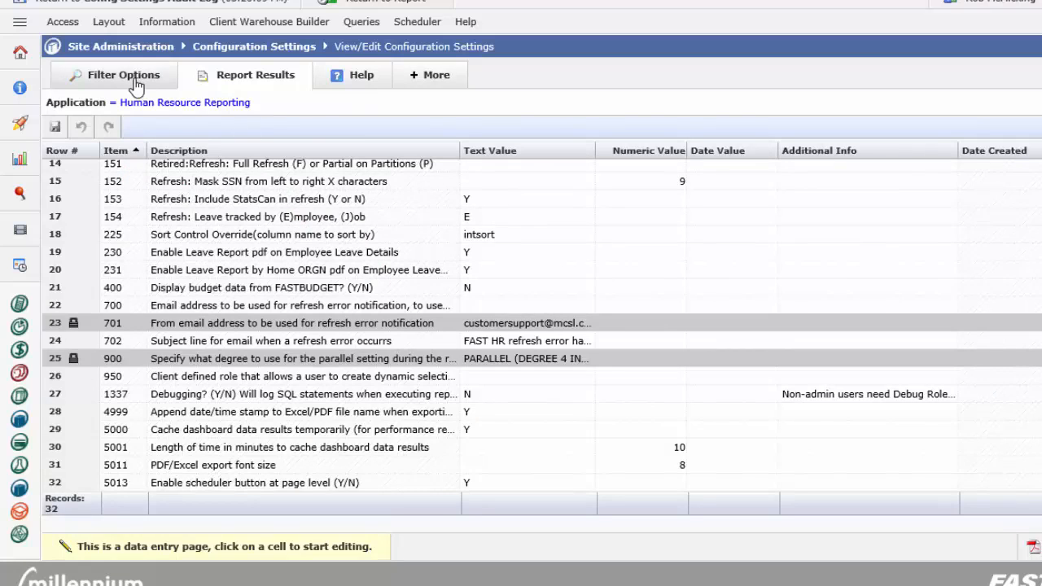
Rerun the configuration settings report with Site Administration as the application.
click(131, 75)
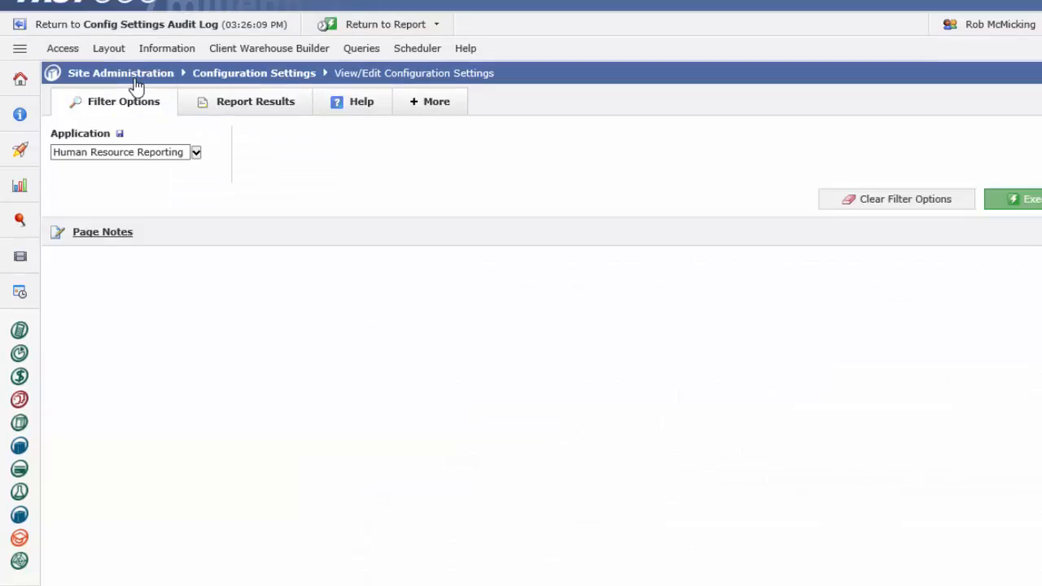
click(198, 153)
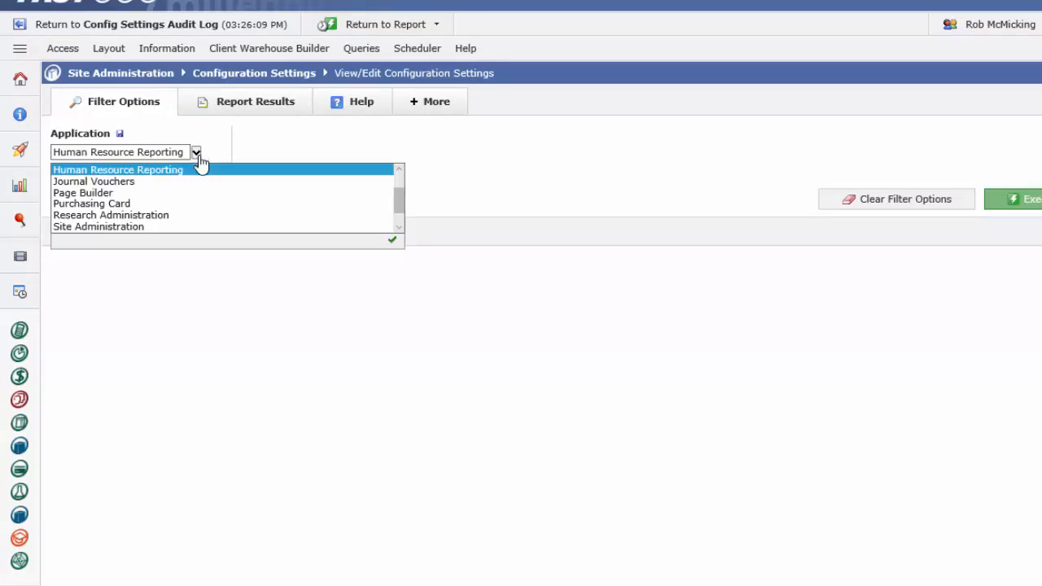
click(127, 228)
click(392, 239)
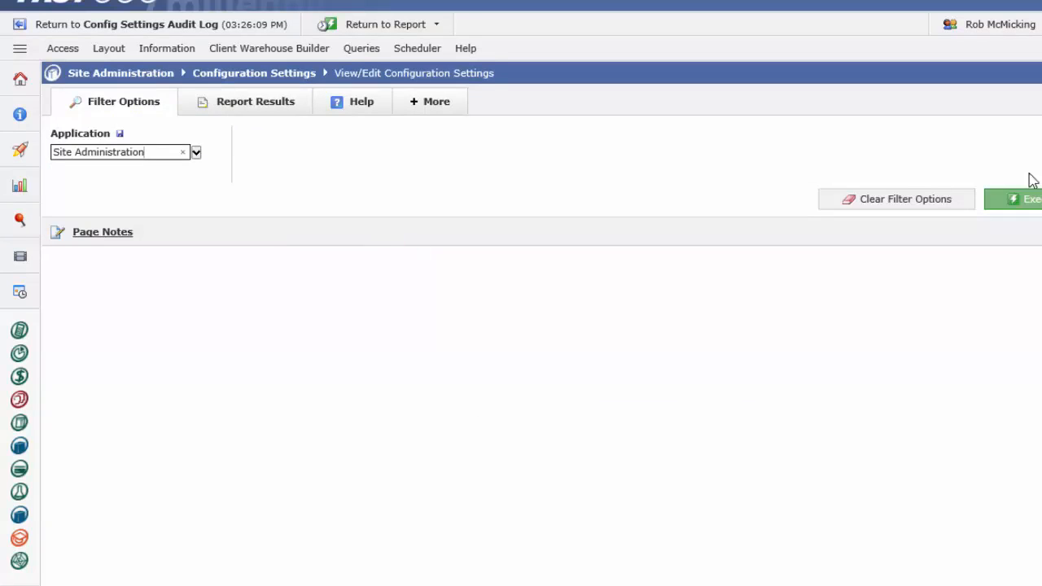
click(1038, 202)
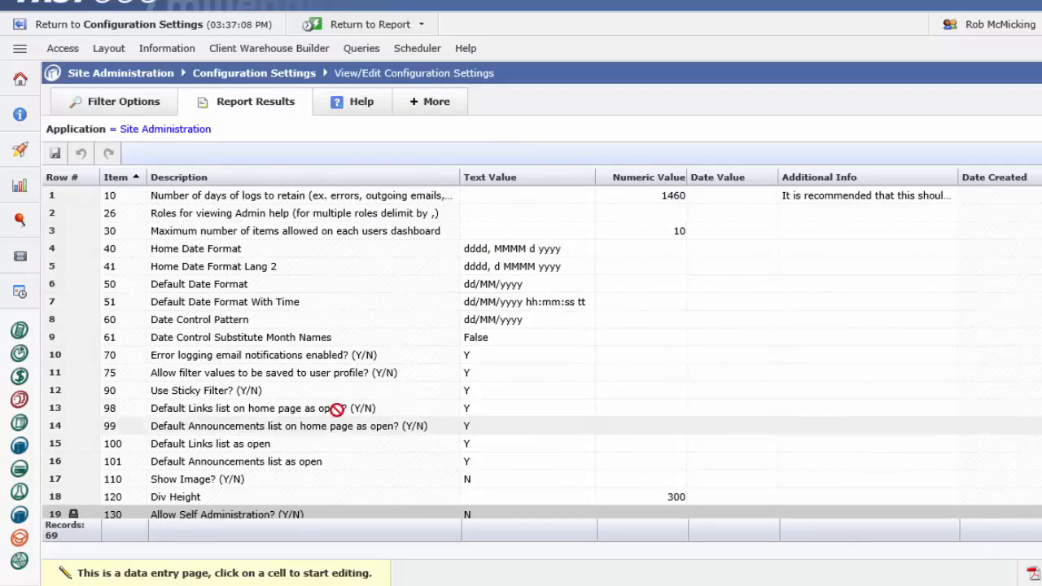
Open the text value of the Use Sticky Filter setting and look over the surrounding Site Administration settings.
drag(70, 393, 206, 468)
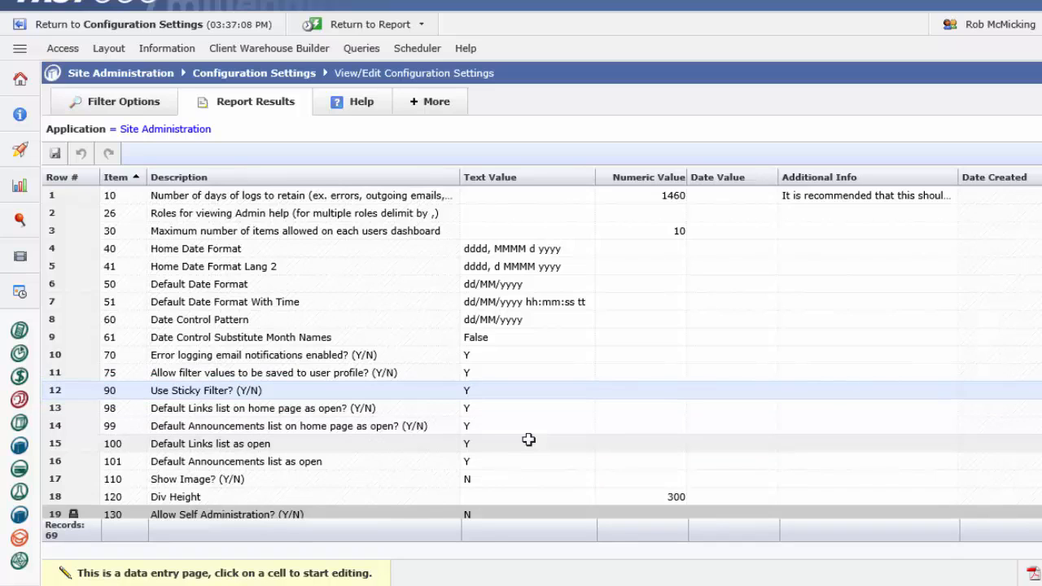
click(482, 390)
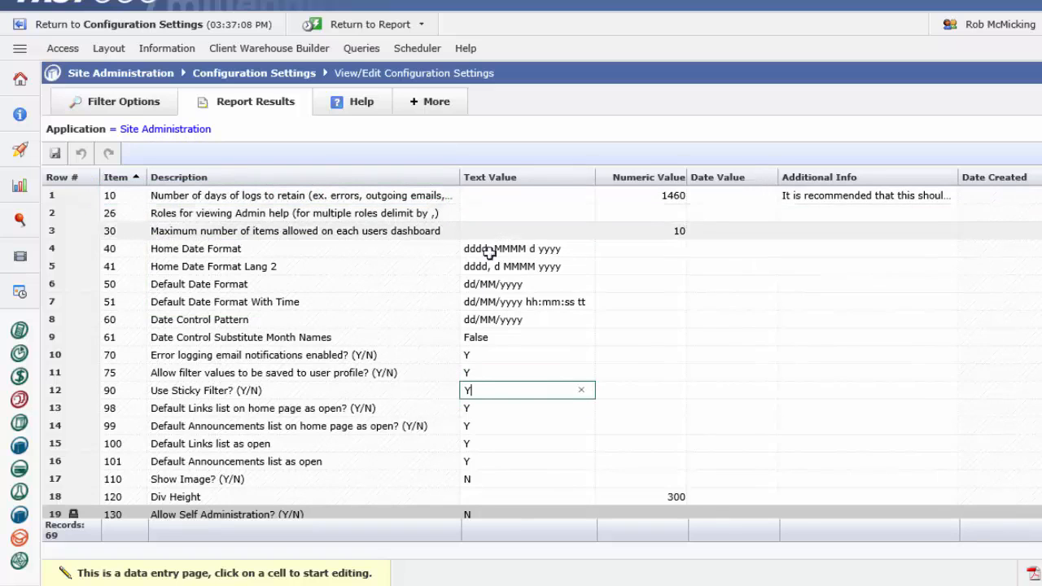
scroll(472, 295, down, 2)
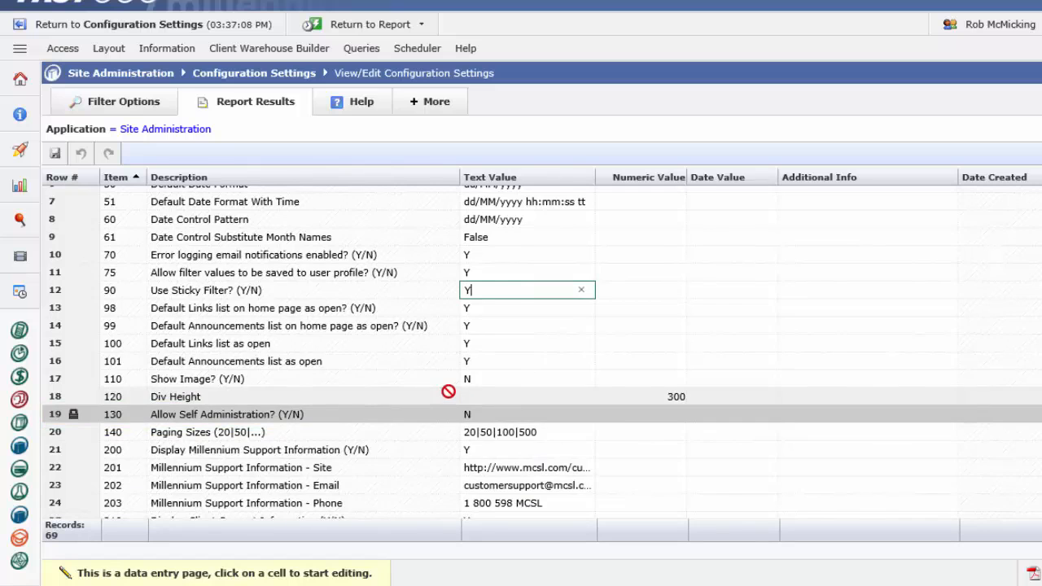
scroll(449, 391, up, 3)
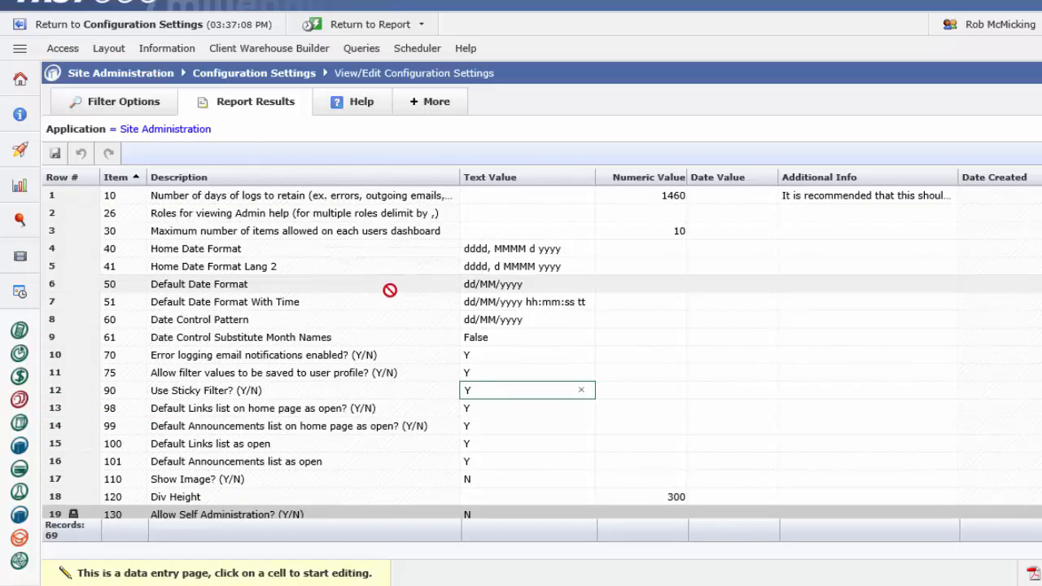
Run the Configuration Settings Audit Log report for the Human Resource Reporting application.
click(167, 51)
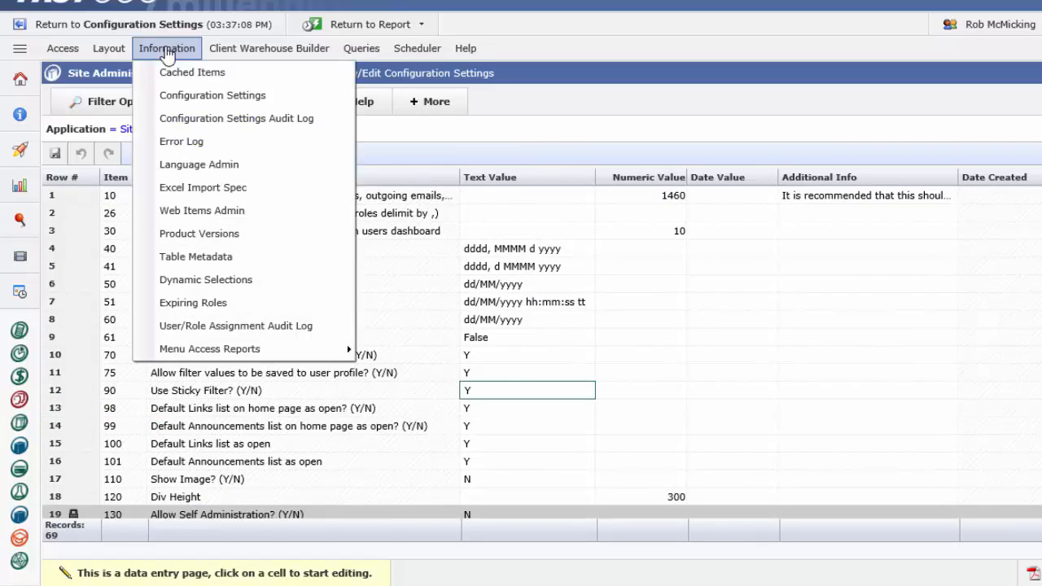
click(286, 120)
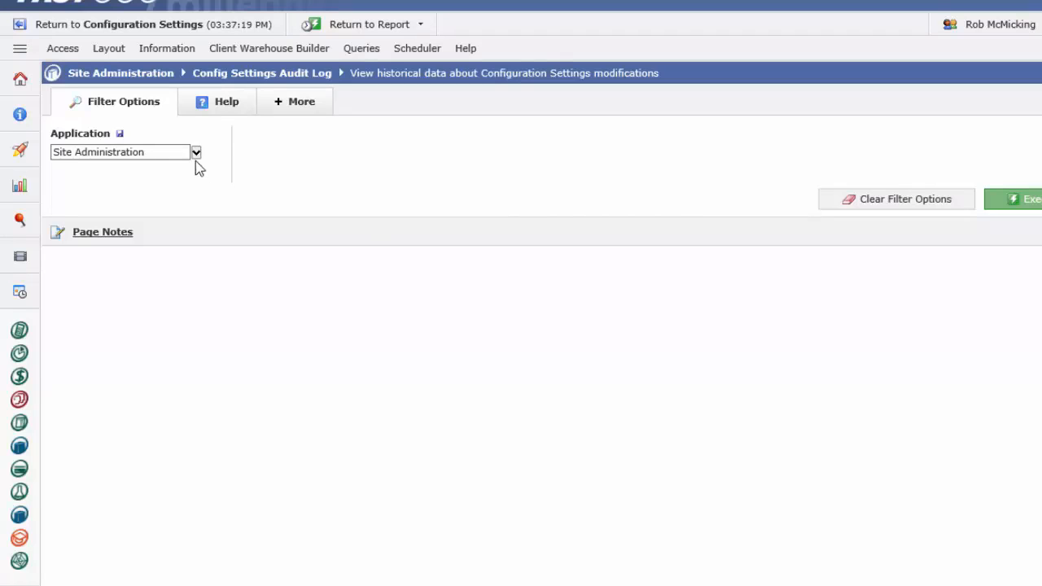
click(195, 155)
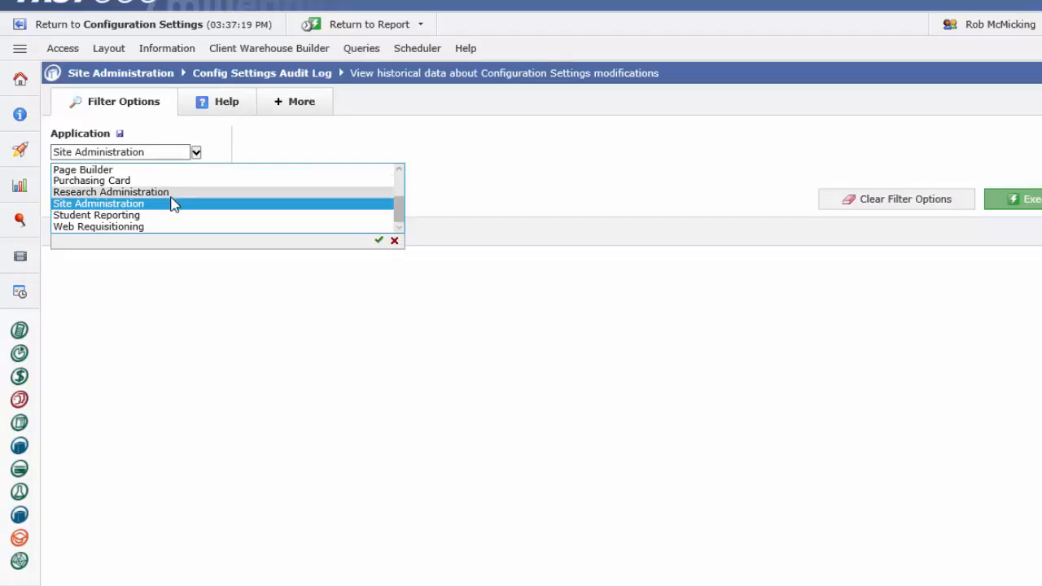
scroll(166, 202, up, 1)
click(150, 172)
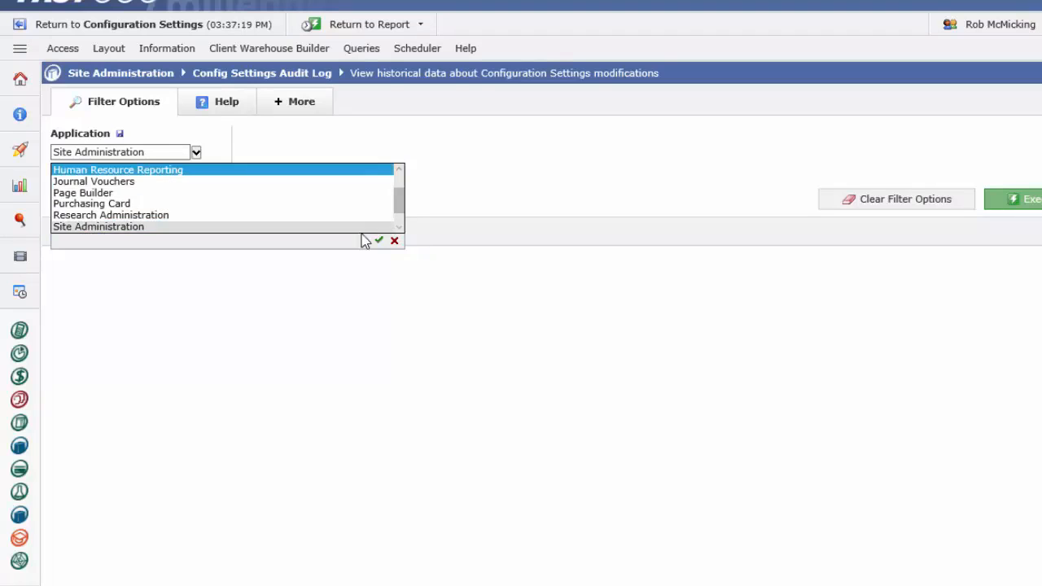
click(379, 240)
click(1017, 196)
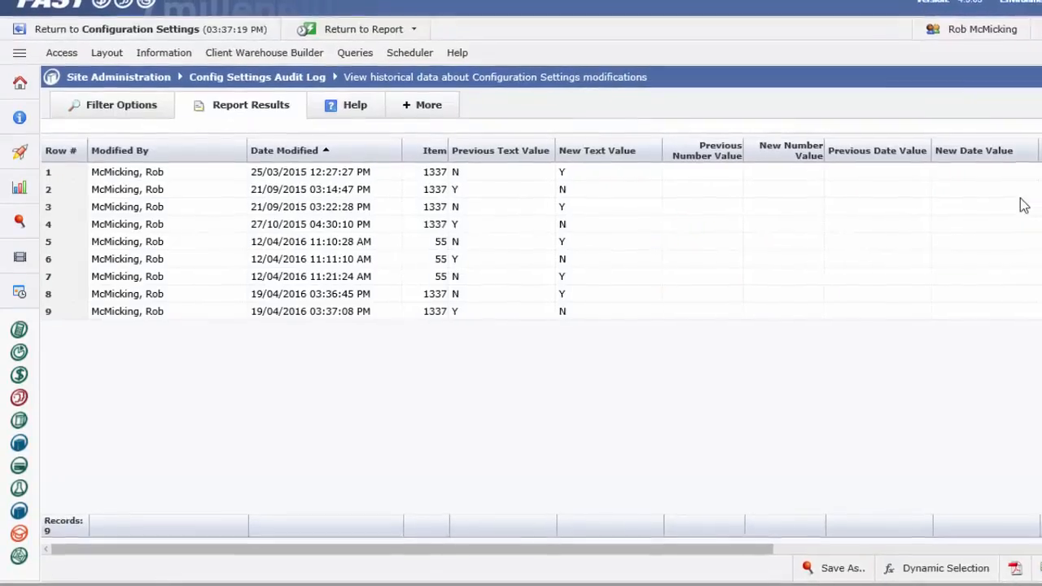
Examine the audit log's previous and new text, number, date and additional info columns.
drag(452, 544, 555, 542)
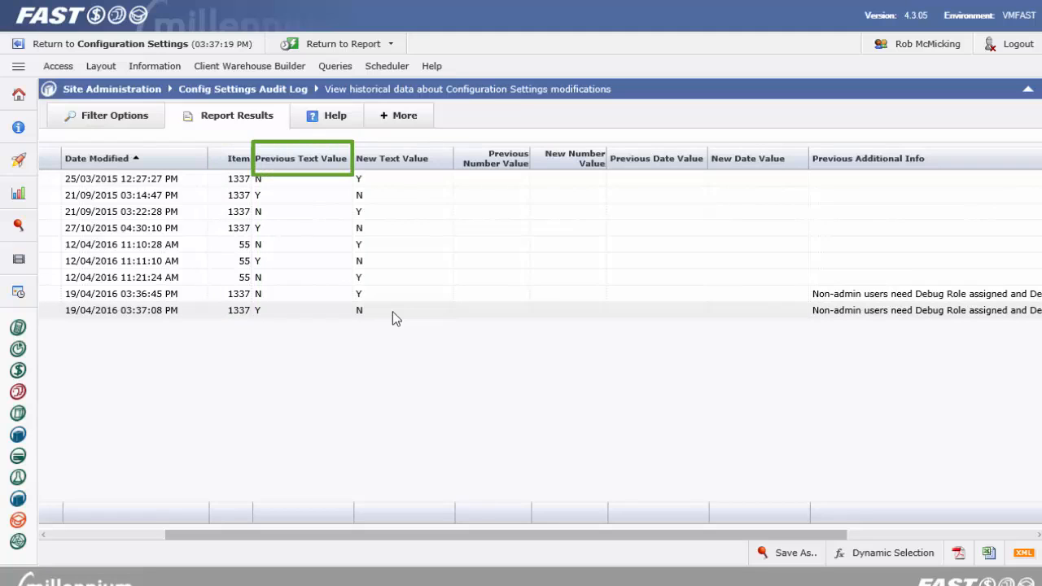
drag(475, 538, 552, 539)
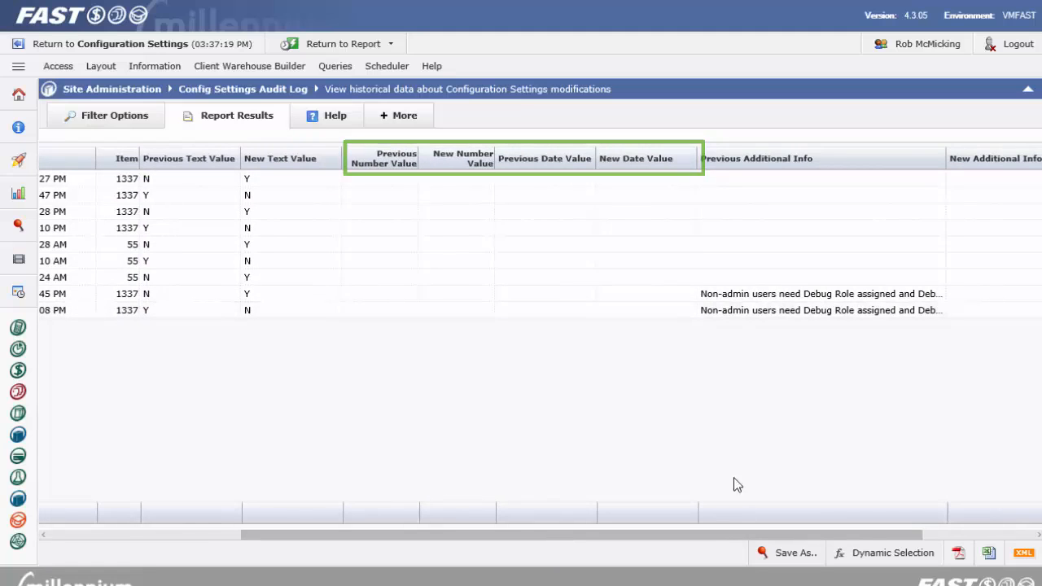
drag(736, 536, 521, 539)
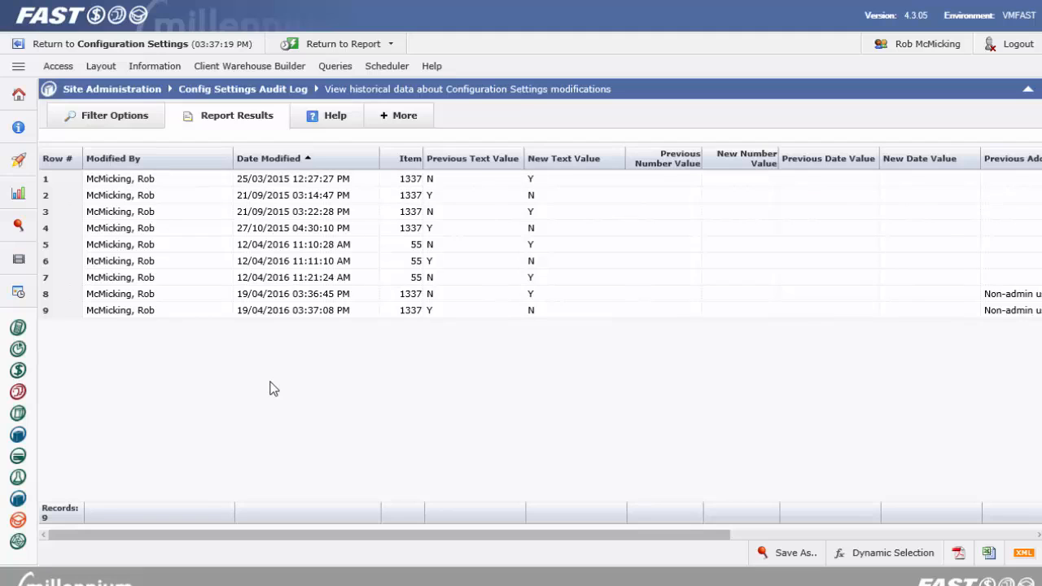
Change the audit log's application filter to Site Administration.
click(134, 120)
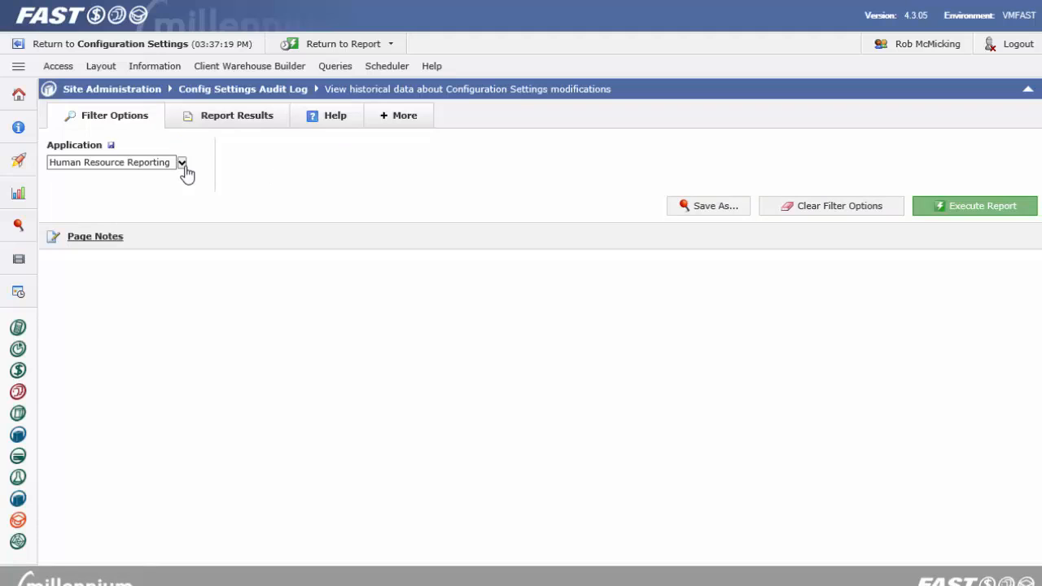
click(183, 166)
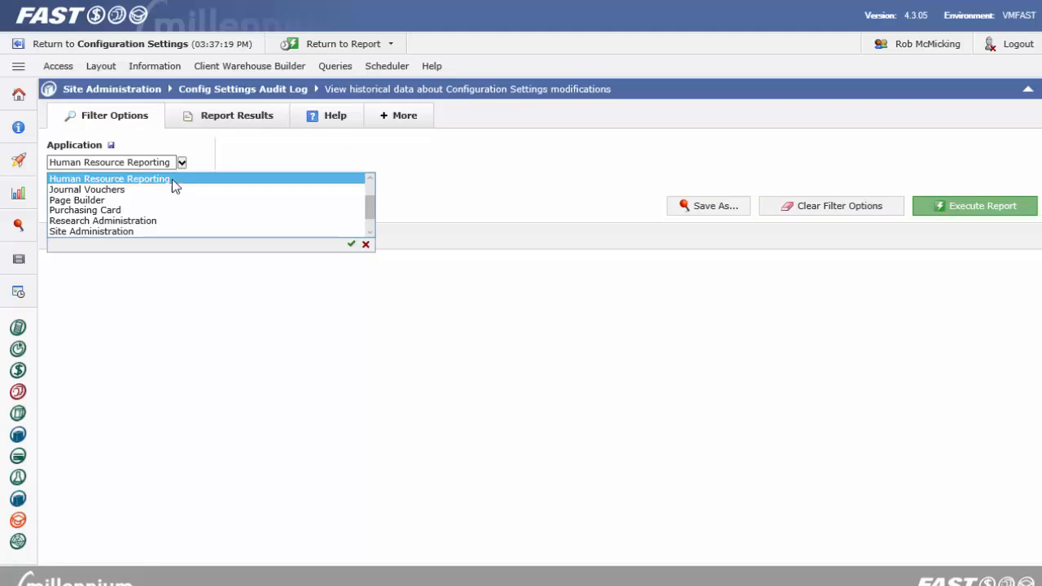
click(139, 232)
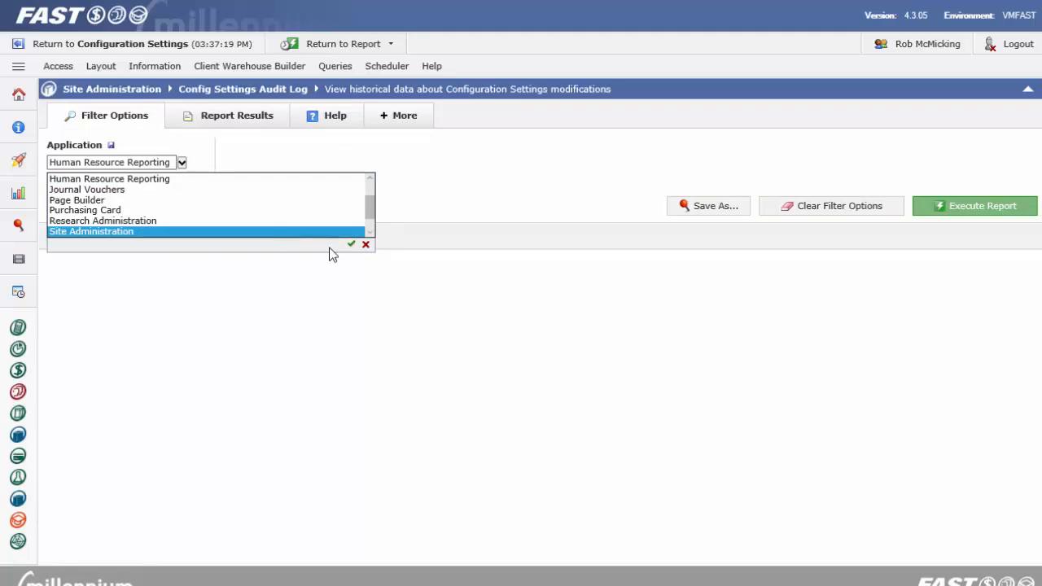
click(351, 245)
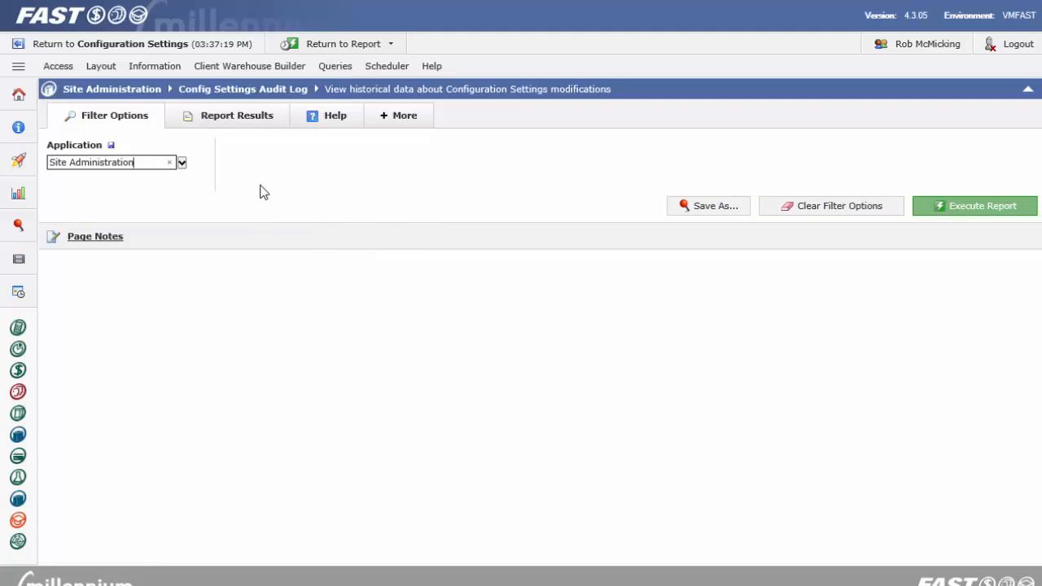